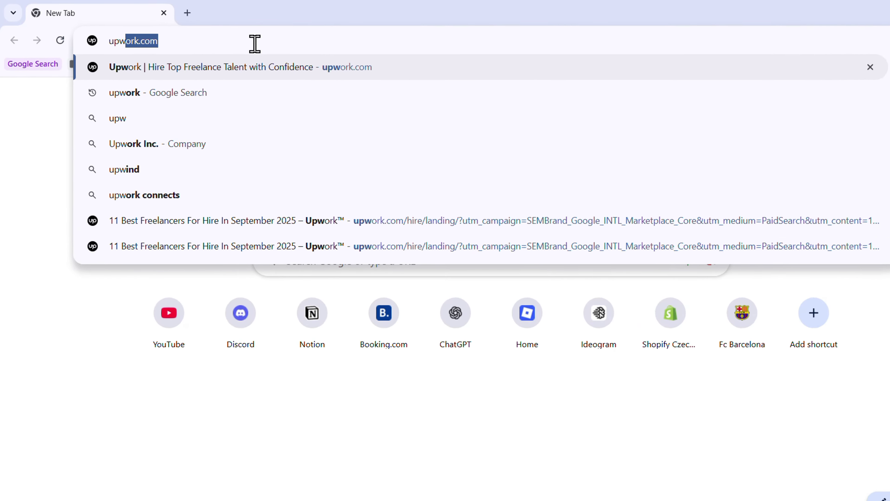
- Load upwork.com and go to the sign-up page's account options
{"action": "key", "text": "Return"}
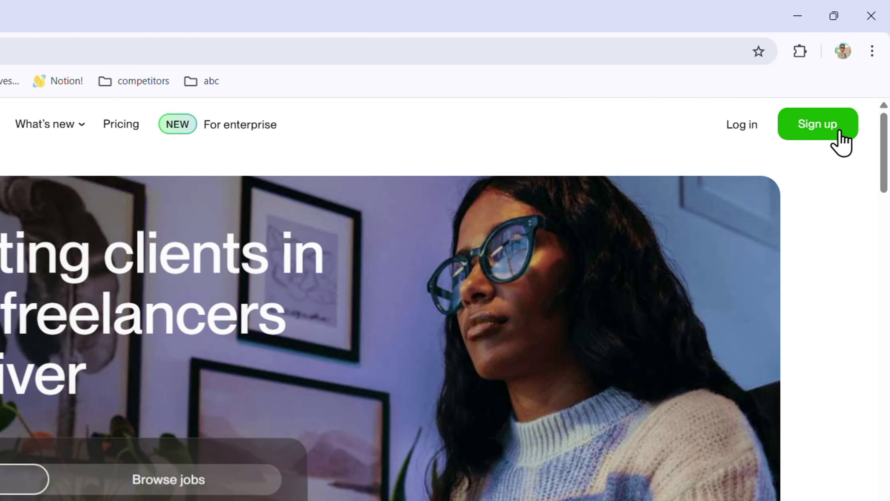
{"action": "left_click", "coordinate": [839, 130]}
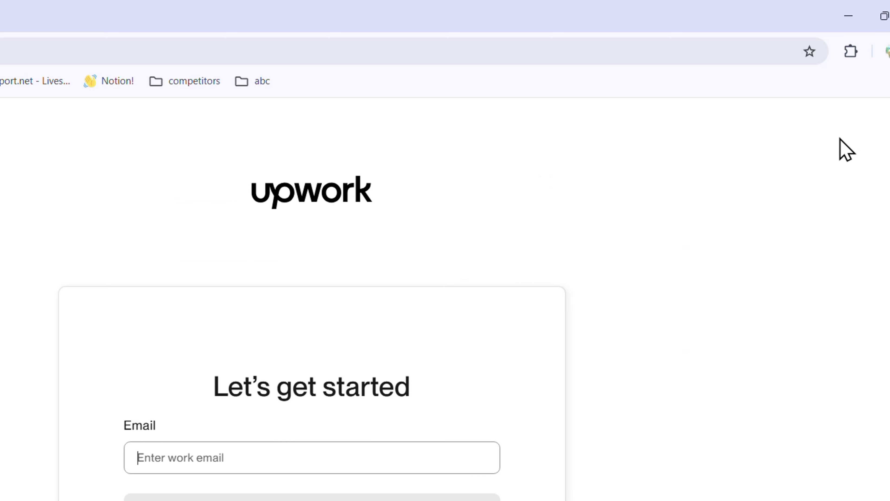
{"action": "scroll", "coordinate": [795, 298], "scroll_direction": "down", "scroll_amount": 5}
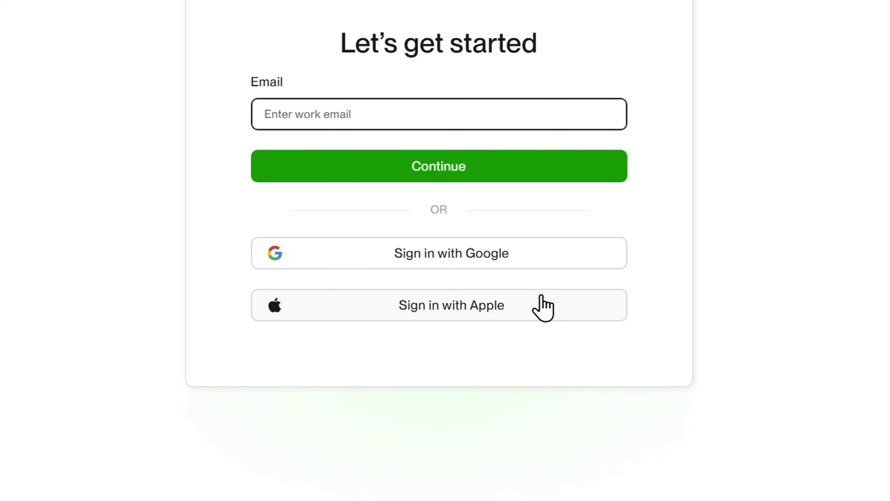
- Sign in with the existing Google account and allow Upwork to access its info
{"action": "left_click", "coordinate": [513, 258]}
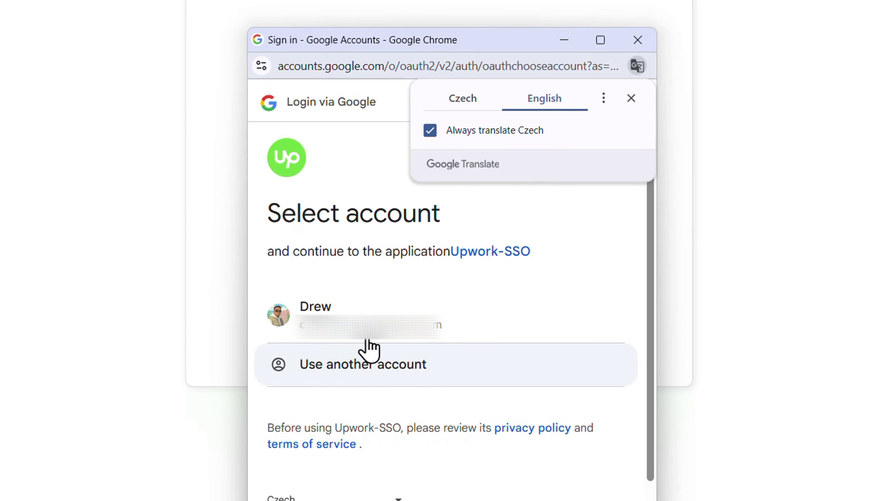
{"action": "left_click", "coordinate": [366, 336]}
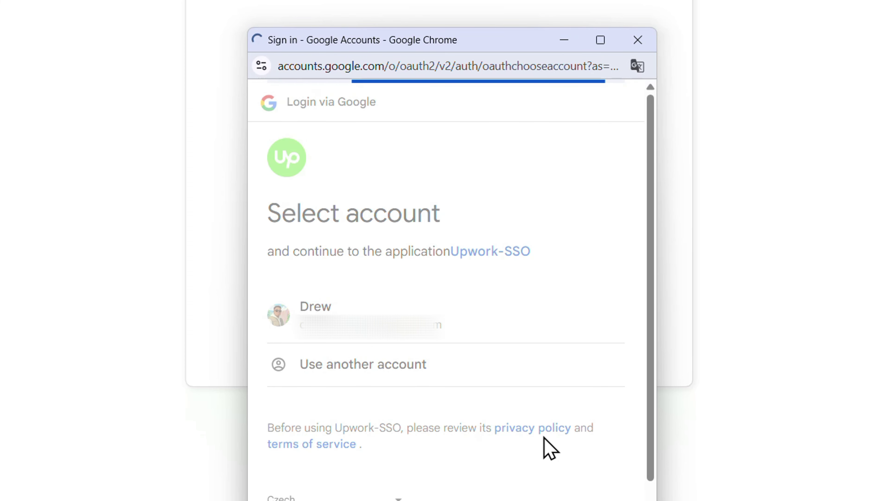
{"action": "scroll", "coordinate": [557, 439], "scroll_direction": "down", "scroll_amount": 5}
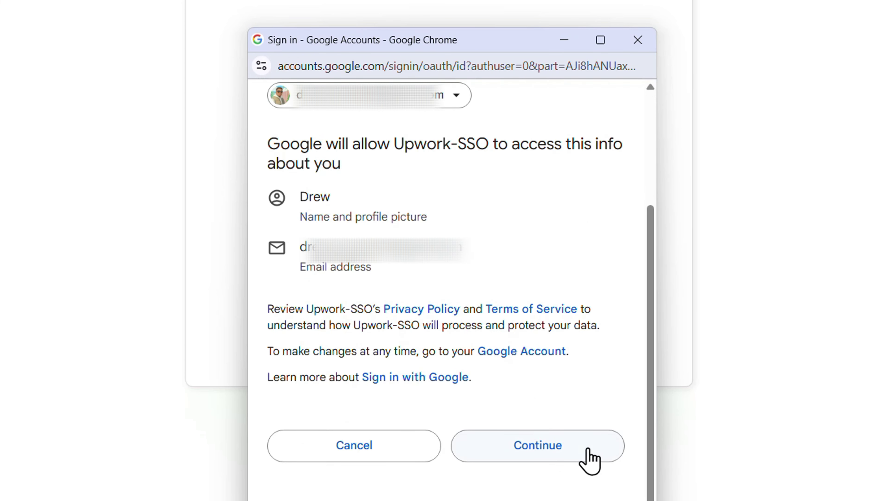
{"action": "left_click", "coordinate": [586, 452]}
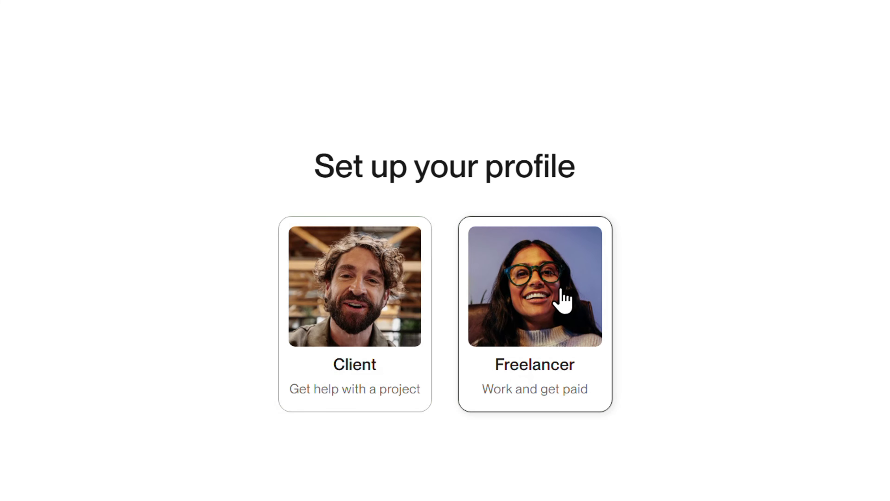
- Choose the Client profile, retype the last name correctly, and submit the profile details
{"action": "left_click", "coordinate": [400, 301]}
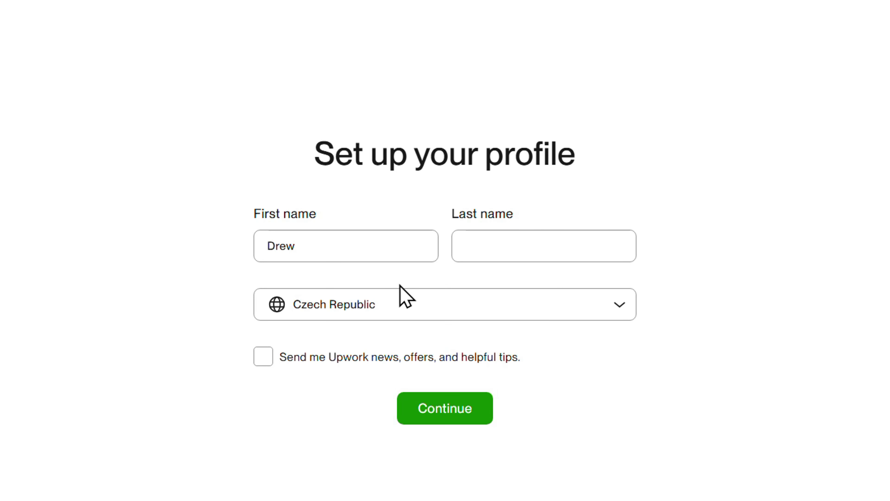
{"action": "left_click", "coordinate": [508, 250]}
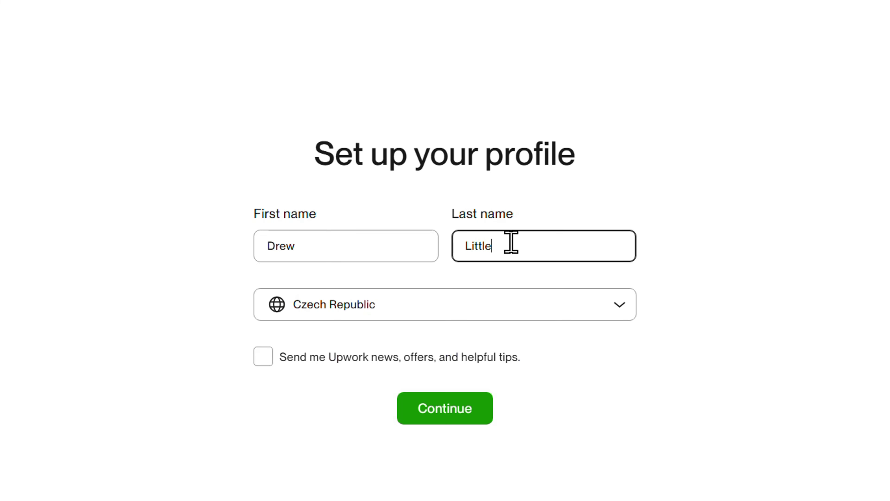
{"action": "left_click_drag", "start_coordinate": [511, 242], "coordinate": [449, 245]}
{"action": "type", "text": "Turoei"}
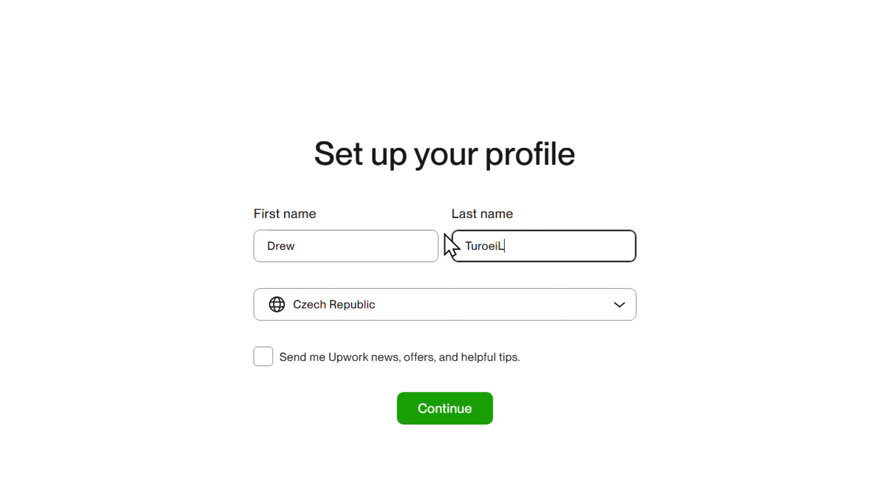
{"action": "type", "text": "L"}
{"action": "key", "text": "BackSpace"}
{"action": "key", "text": "BackSpace"}
{"action": "key", "text": "BackSpace"}
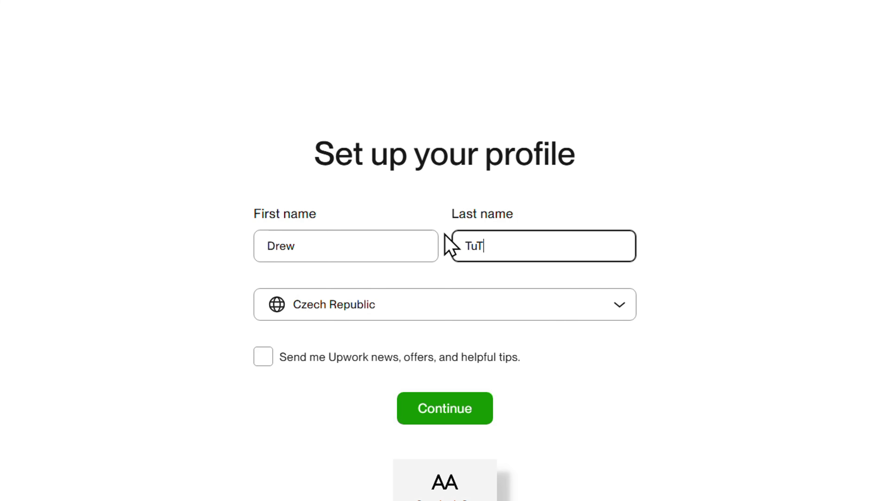
{"action": "type", "text": "ORIAL"}
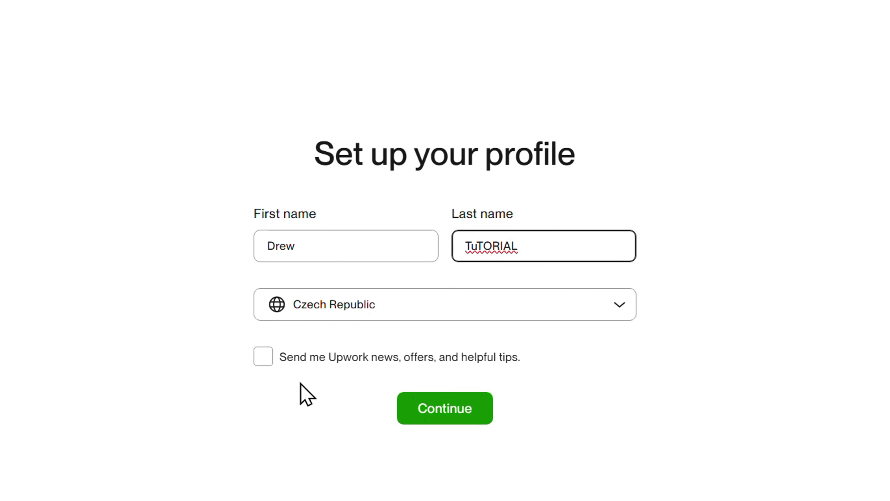
{"action": "left_click", "coordinate": [478, 414]}
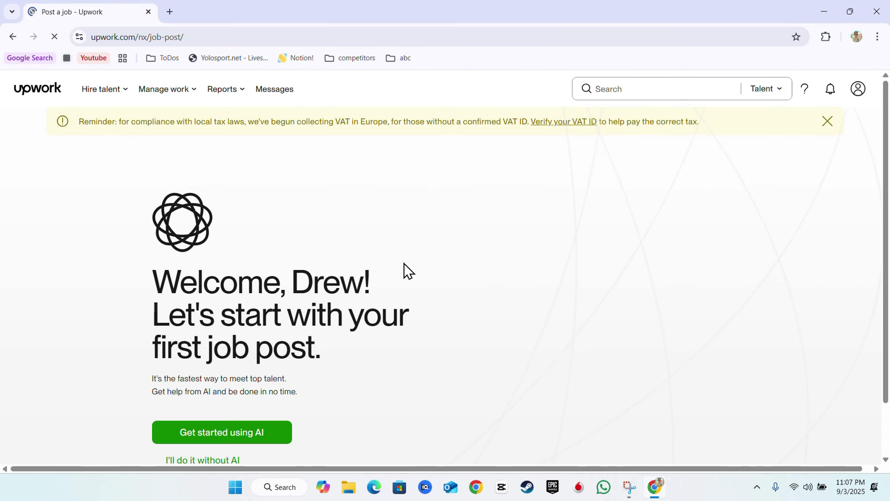
- Choose to write the first job post without AI help
{"action": "scroll", "coordinate": [404, 263], "scroll_direction": "down", "scroll_amount": 2}
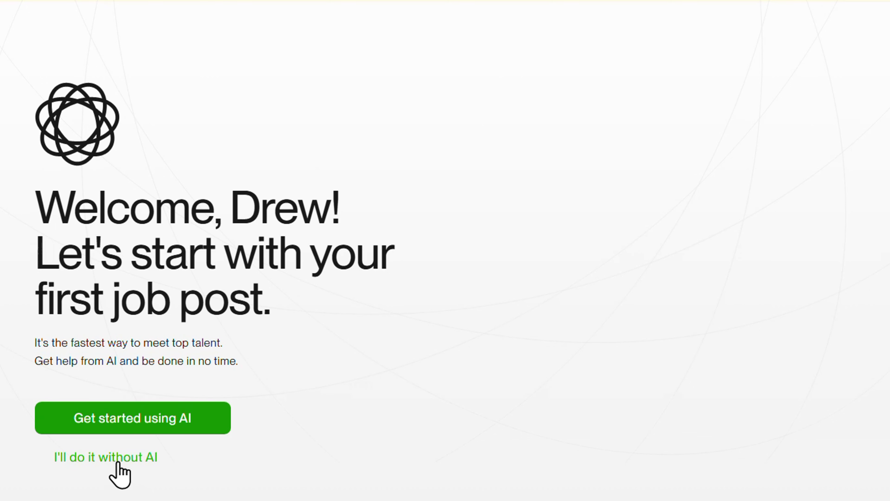
{"action": "left_click", "coordinate": [130, 456]}
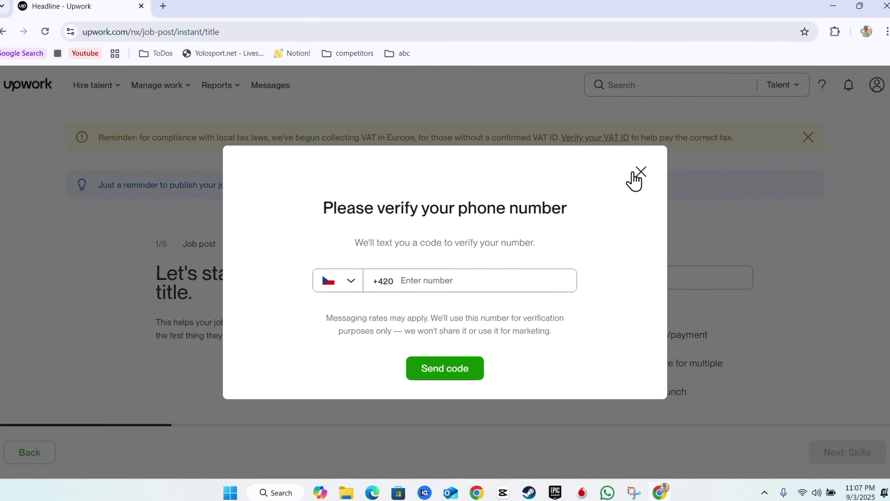
- Close the phone-verification prompt and focus the empty job title field
{"action": "left_click", "coordinate": [635, 174]}
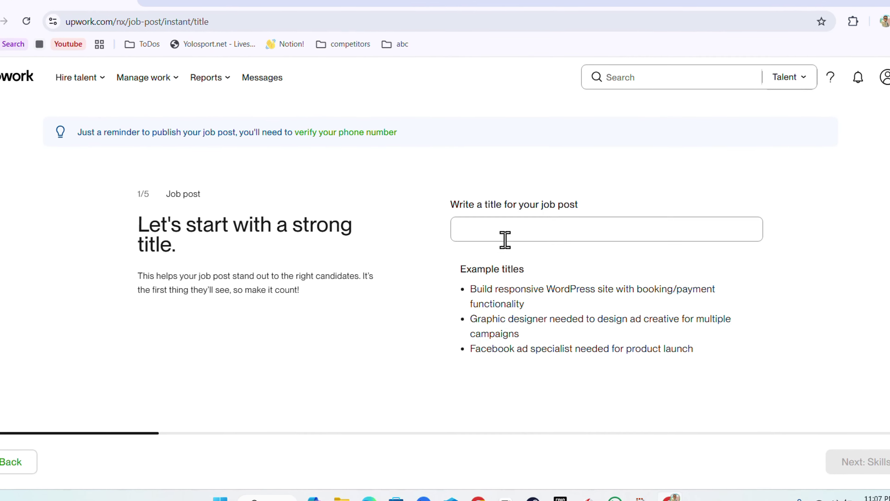
{"action": "left_click", "coordinate": [503, 229]}
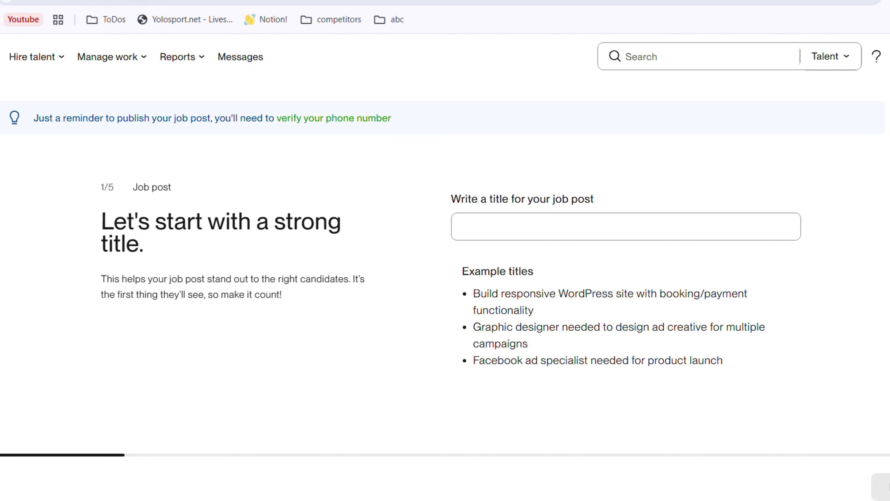
{"action": "scroll", "coordinate": [841, 309], "scroll_direction": "down", "scroll_amount": 3}
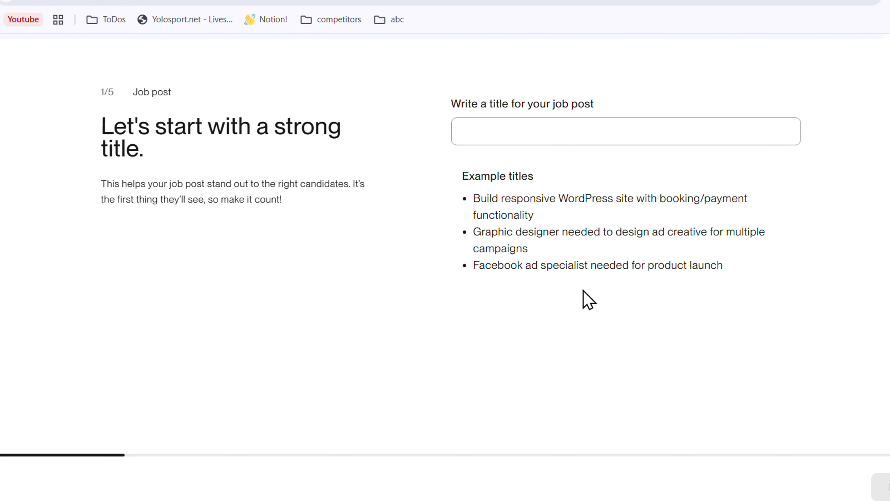
{"action": "scroll", "coordinate": [560, 253], "scroll_direction": "up", "scroll_amount": 3}
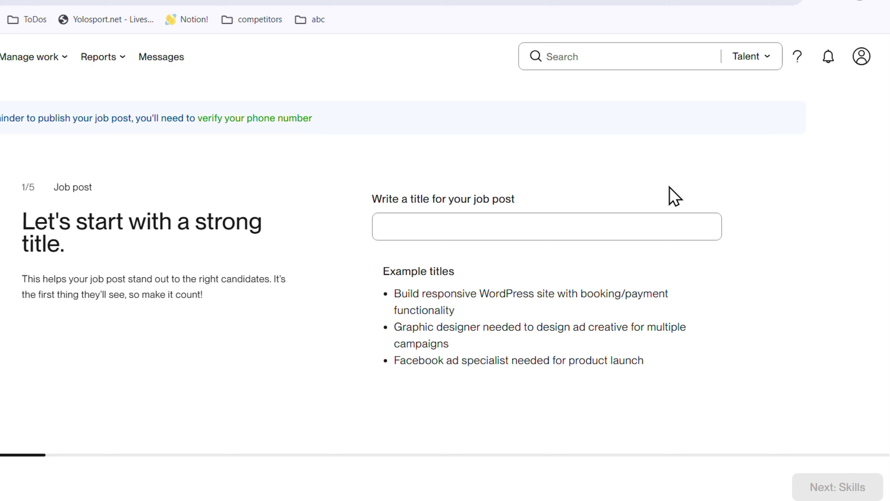
- Title the job post 'Youtube video editor' and continue to the skills step
{"action": "left_click", "coordinate": [477, 223]}
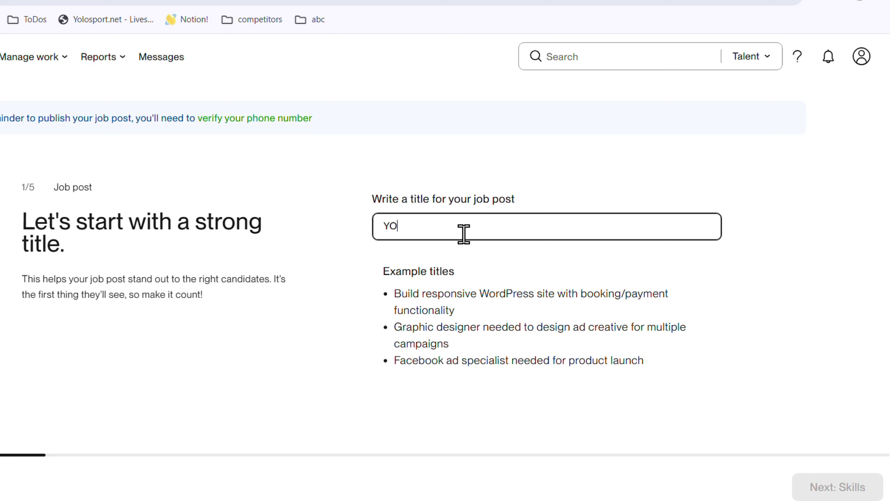
{"action": "key", "text": "BackSpace"}
{"action": "key", "text": "BackSpace"}
{"action": "key", "text": "BackSpace"}
{"action": "key", "text": "BackSpace"}
{"action": "type", "text": "Youtube video editor"}
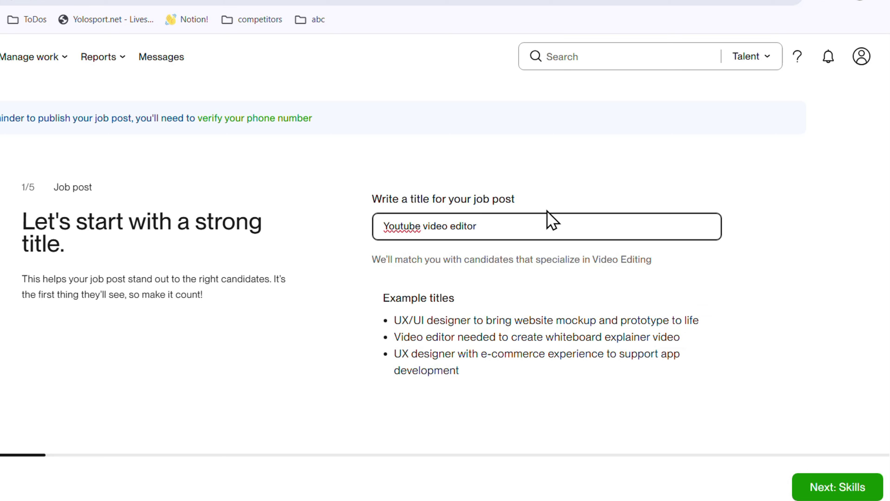
{"action": "left_click", "coordinate": [863, 487]}
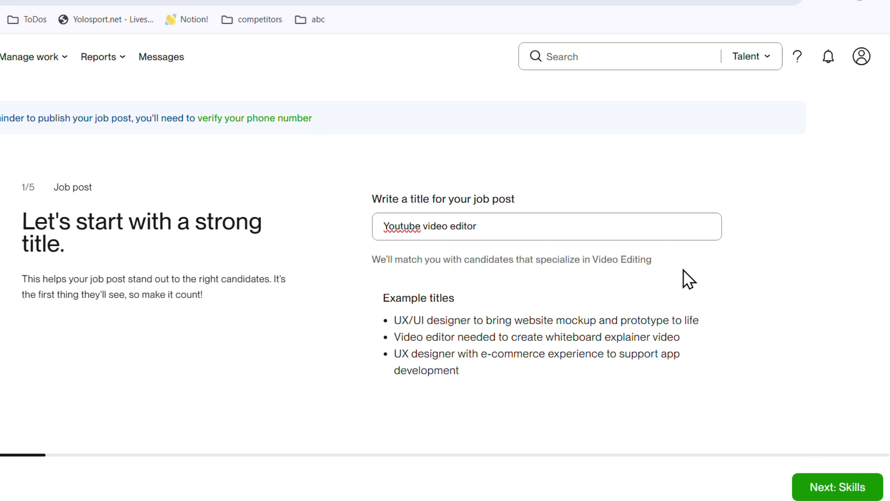
{"action": "left_click", "coordinate": [848, 487]}
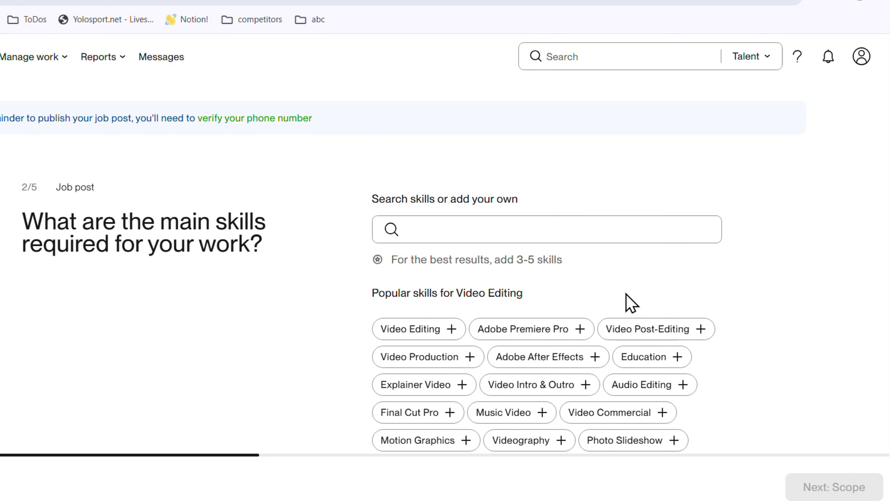
- Add Video Editing as the required skill and continue to the scope step
{"action": "scroll", "coordinate": [594, 297], "scroll_direction": "down", "scroll_amount": 2}
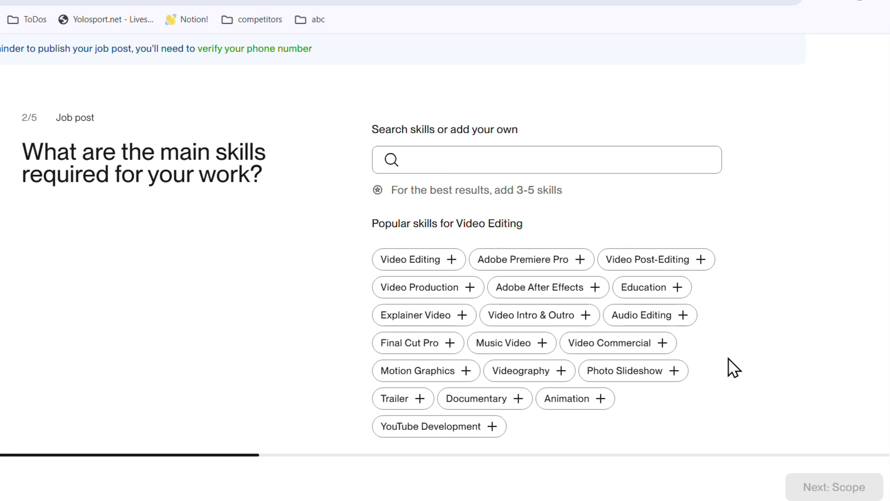
{"action": "left_click", "coordinate": [415, 261]}
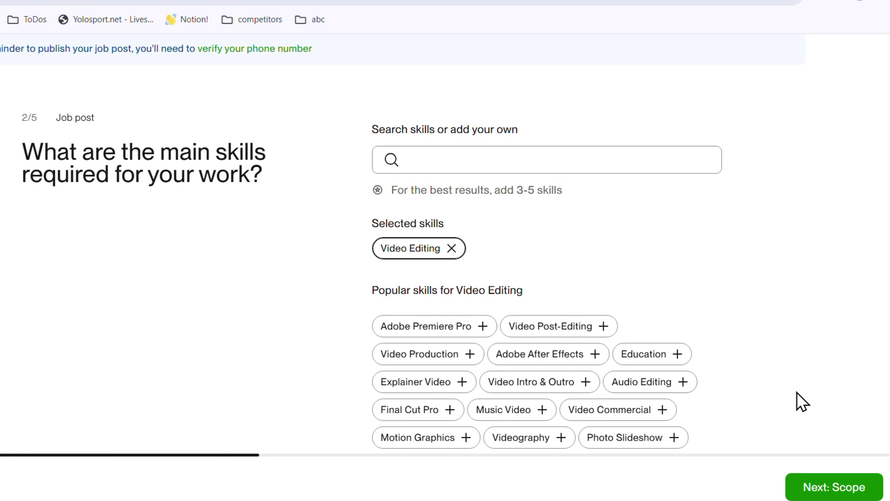
{"action": "scroll", "coordinate": [802, 401], "scroll_direction": "down", "scroll_amount": 2}
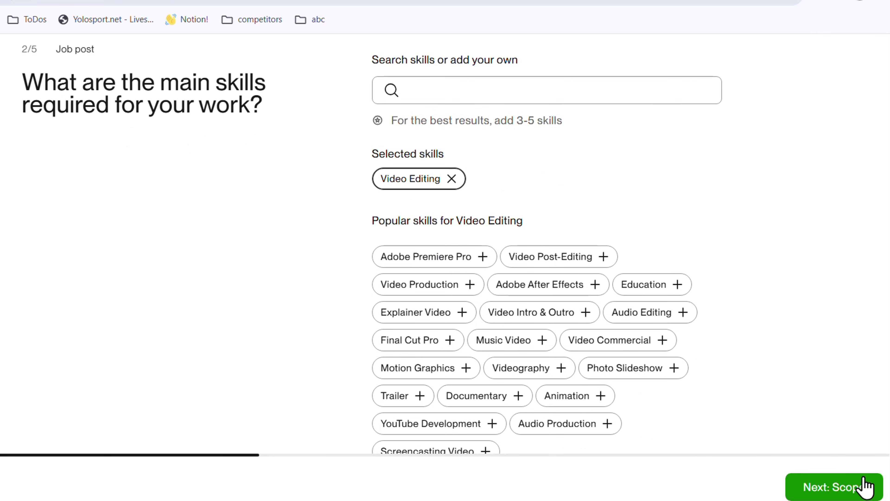
{"action": "left_click", "coordinate": [810, 486]}
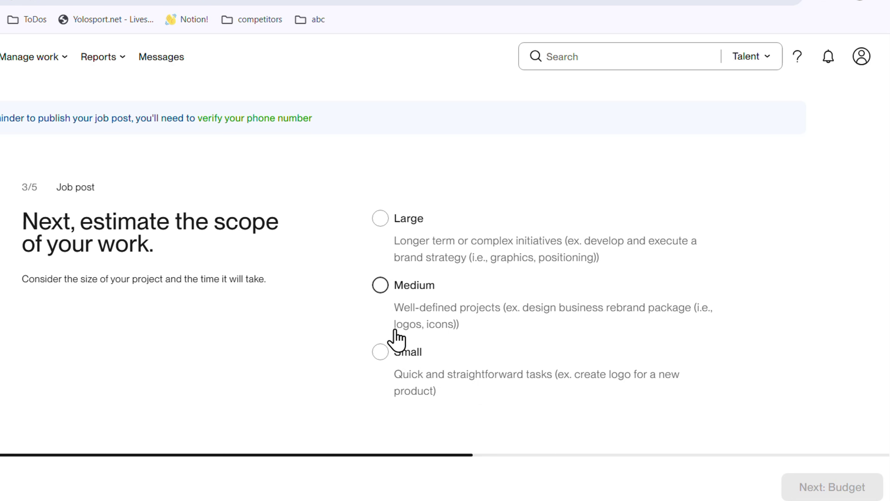
- Pick Small size, 3 to 6 months, Entry level, and 'No, not at this time', then continue
{"action": "left_click", "coordinate": [395, 353]}
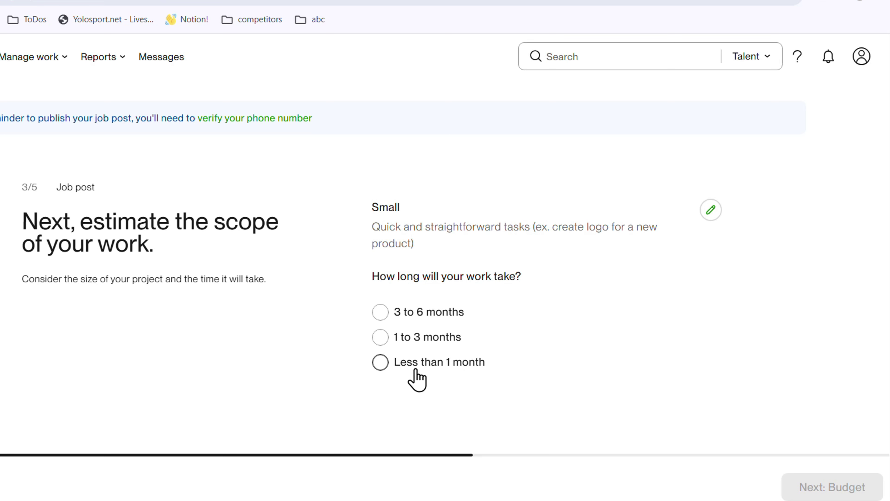
{"action": "left_click", "coordinate": [396, 313]}
{"action": "scroll", "coordinate": [608, 321], "scroll_direction": "down", "scroll_amount": 1}
{"action": "scroll", "coordinate": [608, 320], "scroll_direction": "down", "scroll_amount": 3}
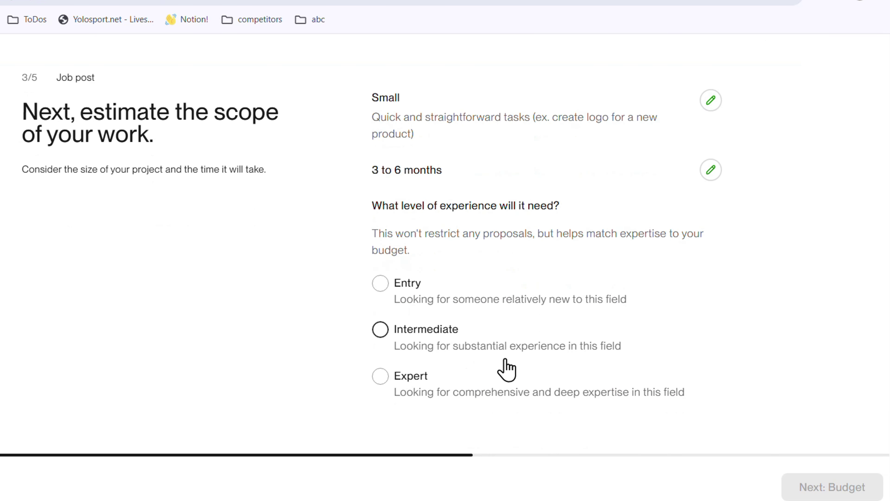
{"action": "left_click", "coordinate": [399, 304]}
{"action": "scroll", "coordinate": [793, 348], "scroll_direction": "down", "scroll_amount": 1}
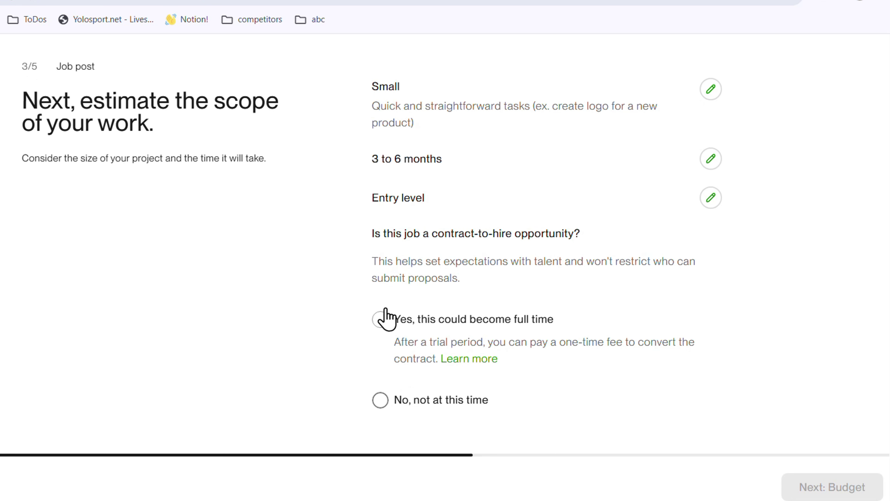
{"action": "left_click", "coordinate": [383, 402]}
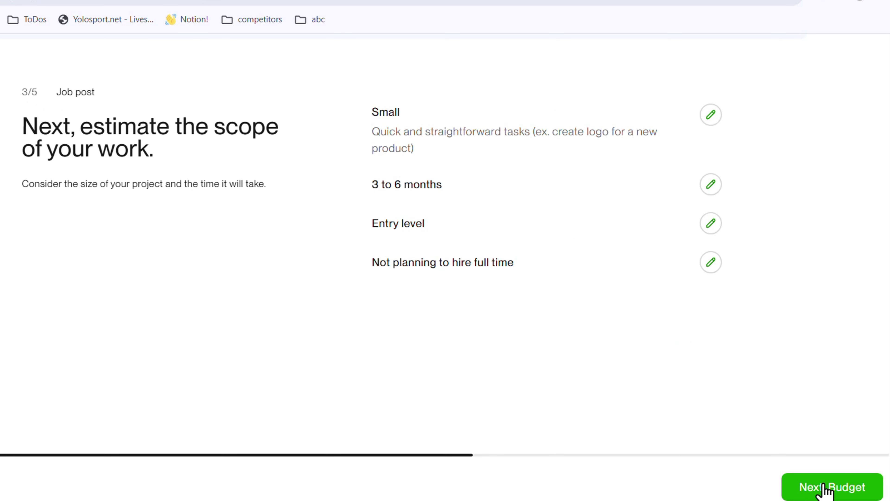
{"action": "left_click", "coordinate": [829, 484]}
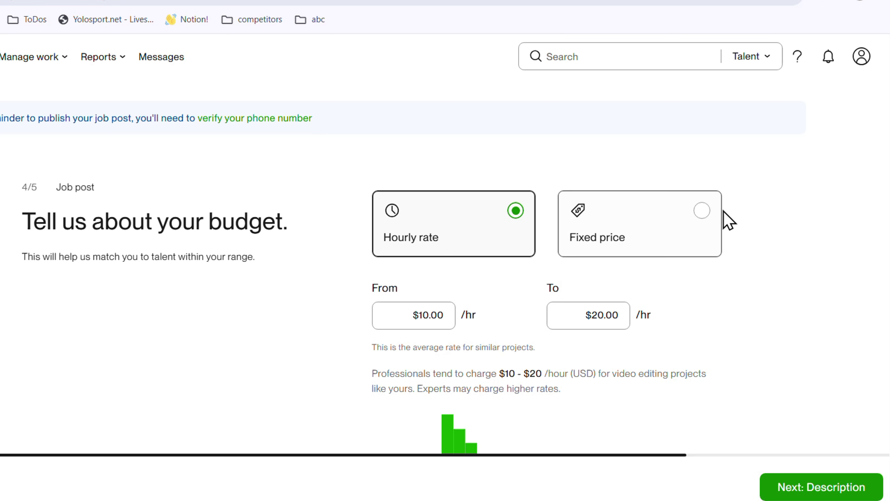
- Switch the budget to a fixed price of 500 and continue to the description
{"action": "left_click", "coordinate": [703, 211]}
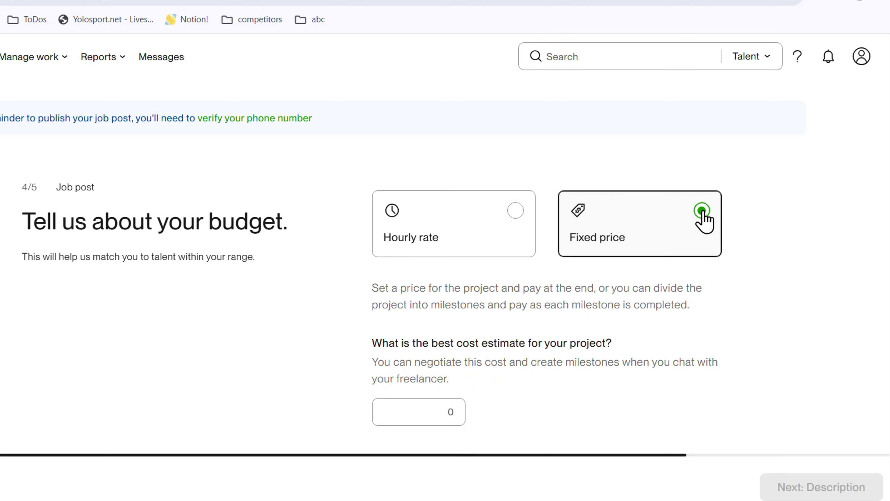
{"action": "scroll", "coordinate": [491, 333], "scroll_direction": "down", "scroll_amount": 3}
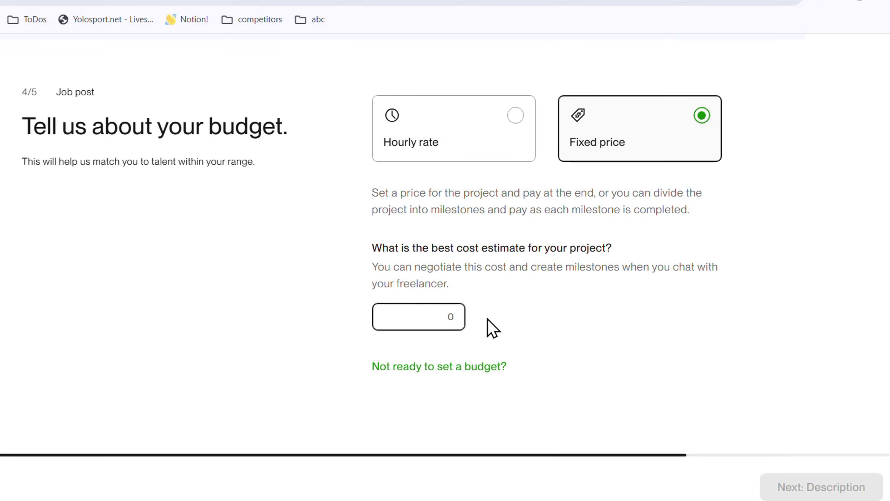
{"action": "type", "text": "500"}
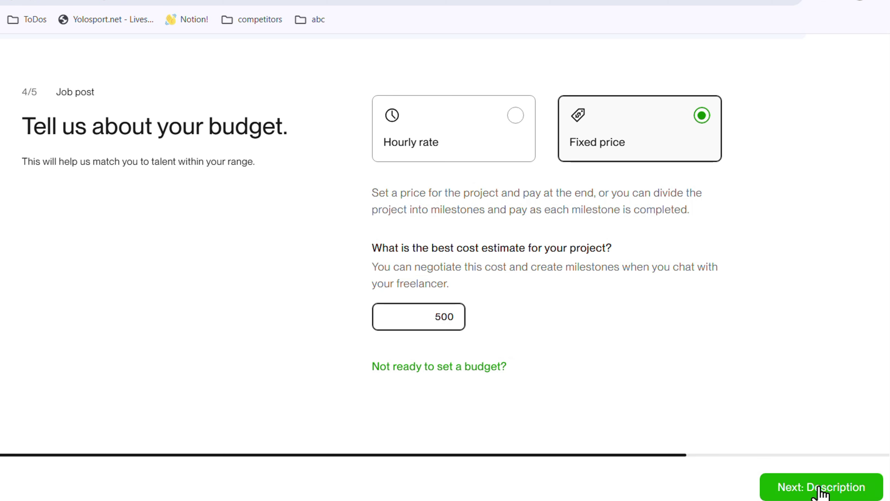
{"action": "left_click", "coordinate": [822, 489]}
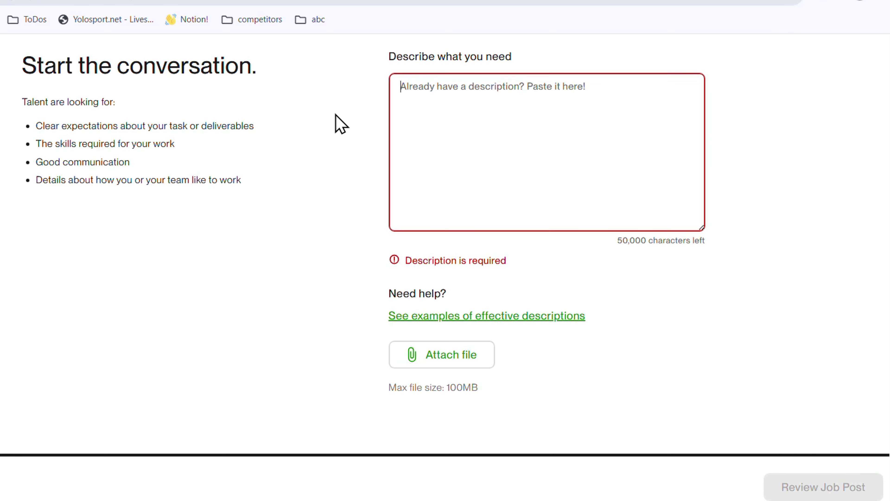
- Describe the job as editing YouTube tutorial videos for the channel, then send it to review
{"action": "type", "text": "E"}
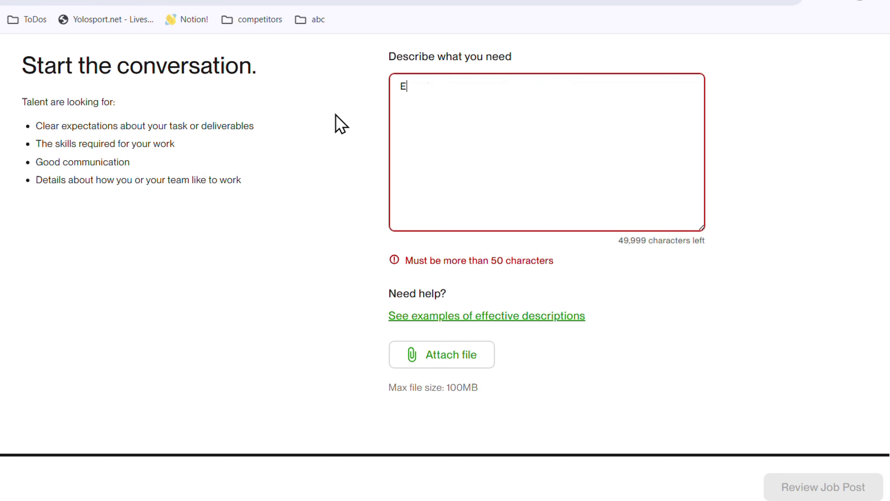
{"action": "type", "text": "dit youtube ttut"}
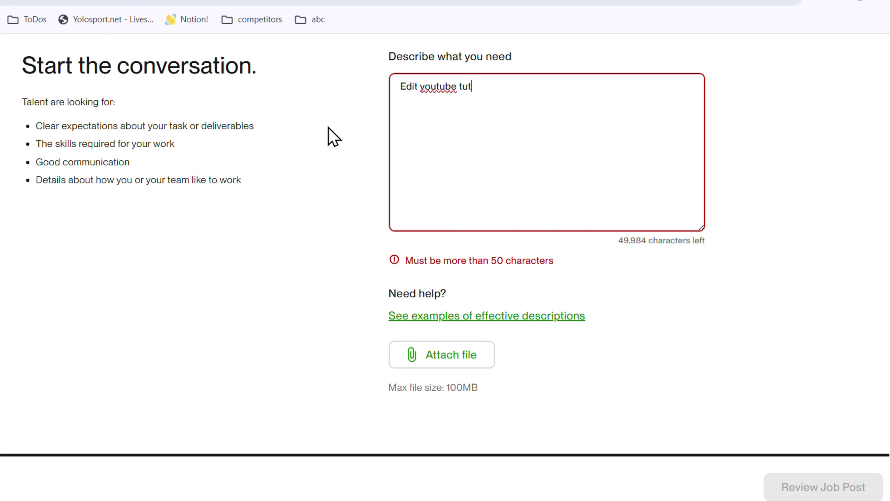
{"action": "type", "text": "orial videos"}
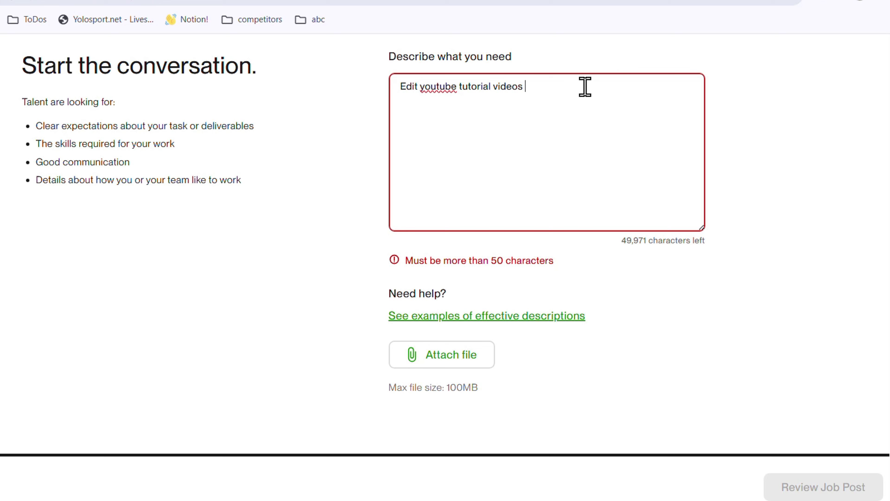
{"action": "type", "text": " for drew tutori"}
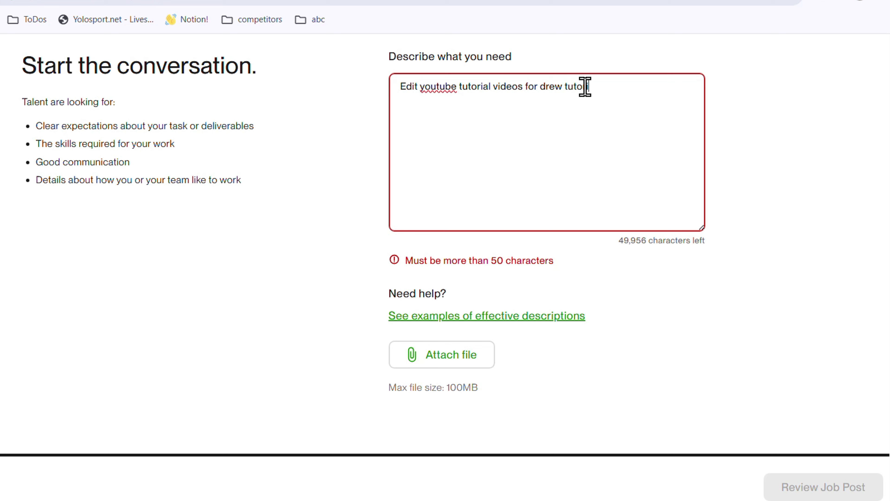
{"action": "type", "text": "al cjan"}
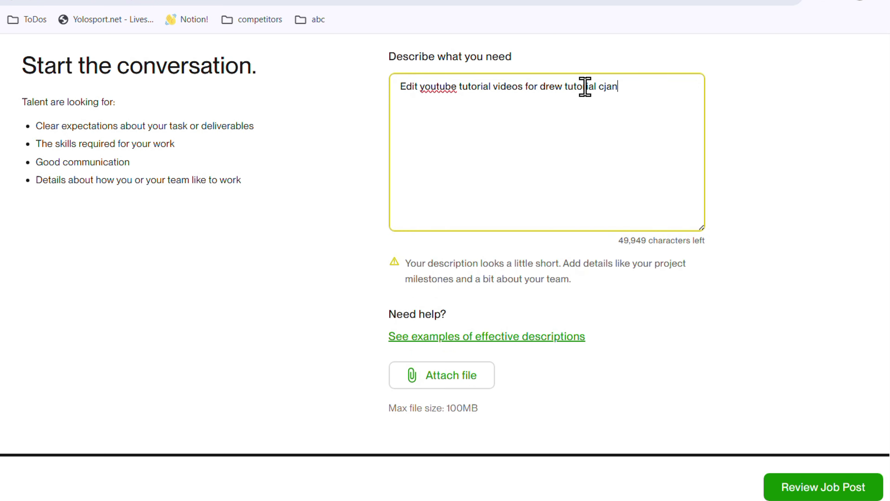
{"action": "key", "text": "BackSpace"}
{"action": "key", "text": "BackSpace"}
{"action": "type", "text": "an"}
{"action": "left_click", "coordinate": [819, 490]}
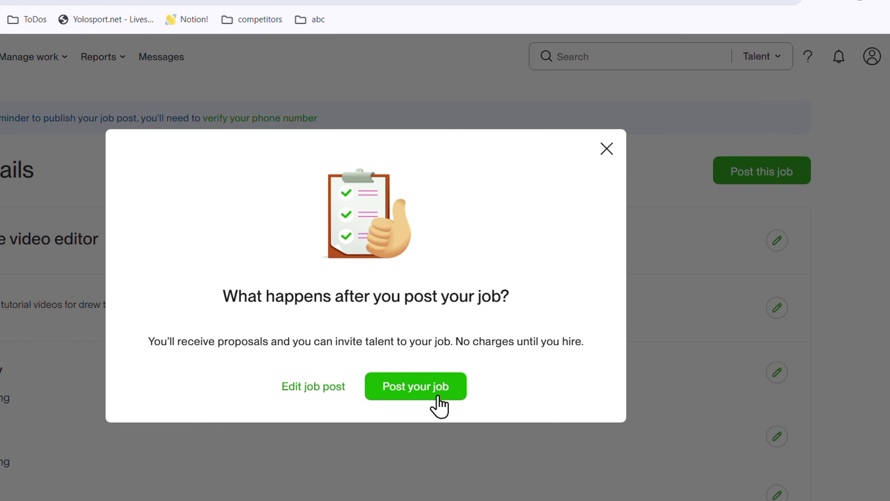
- Confirm posting the job from the 'What happens after you post your job?' dialog
{"action": "left_click", "coordinate": [456, 387]}
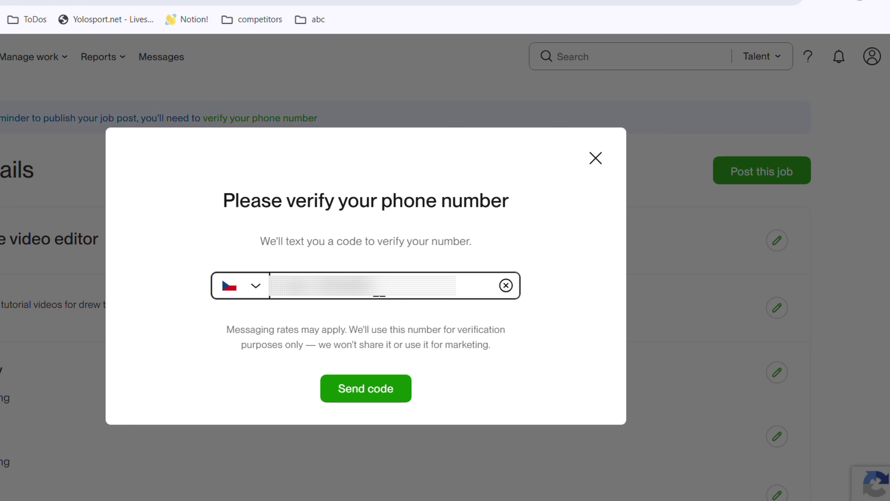
- Verify the phone number with the texted code, then skip adding a billing method
{"action": "left_click", "coordinate": [380, 389]}
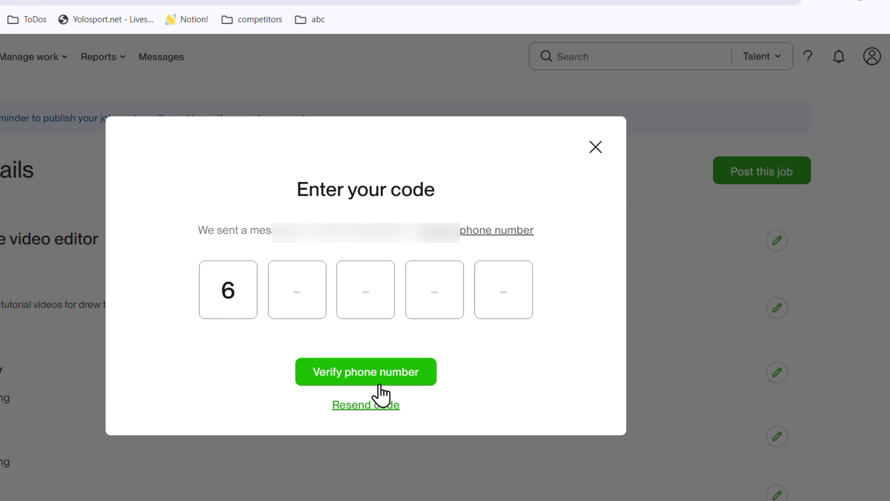
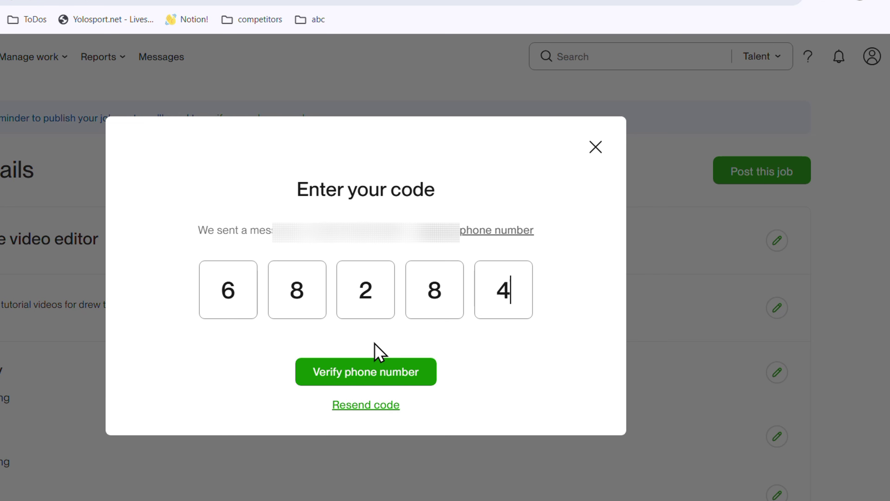
{"action": "left_click", "coordinate": [380, 373]}
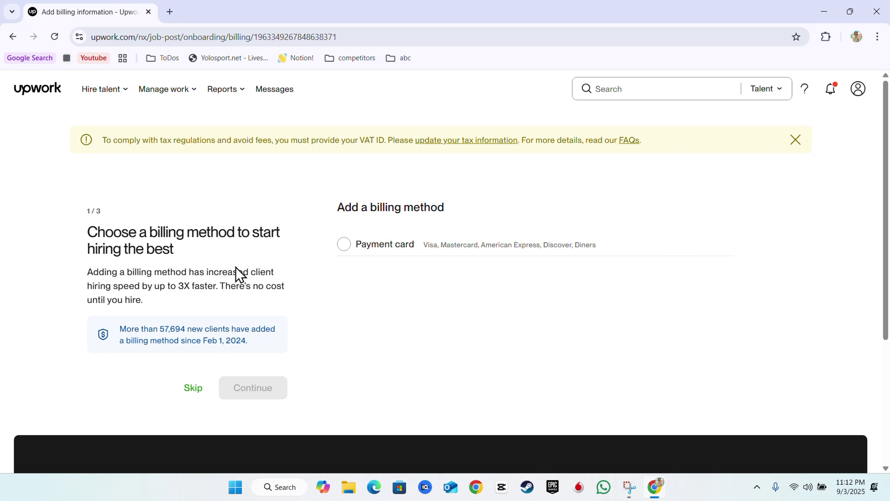
{"action": "left_click", "coordinate": [192, 388]}
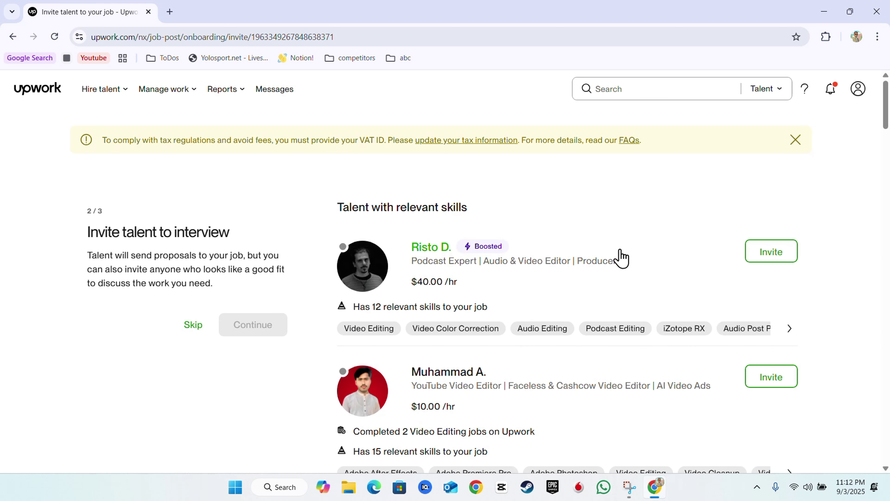
{"action": "scroll", "coordinate": [646, 294], "scroll_direction": "down", "scroll_amount": 1}
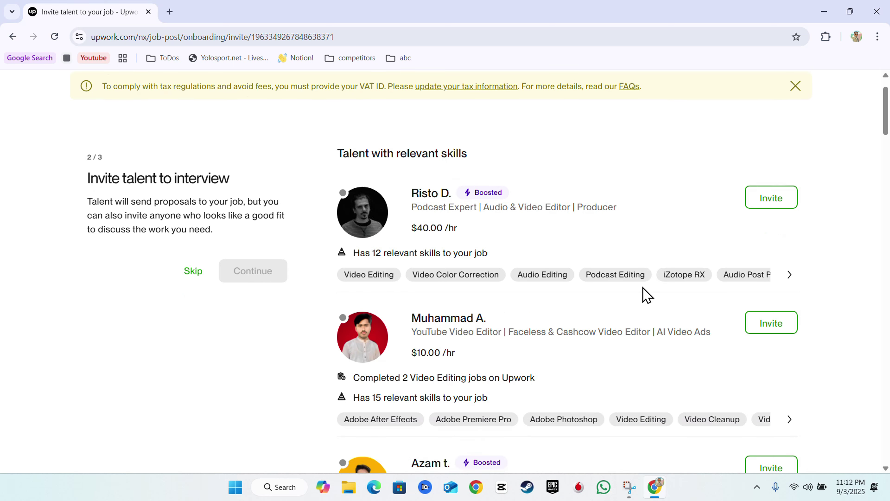
{"action": "scroll", "coordinate": [709, 292], "scroll_direction": "down", "scroll_amount": 3}
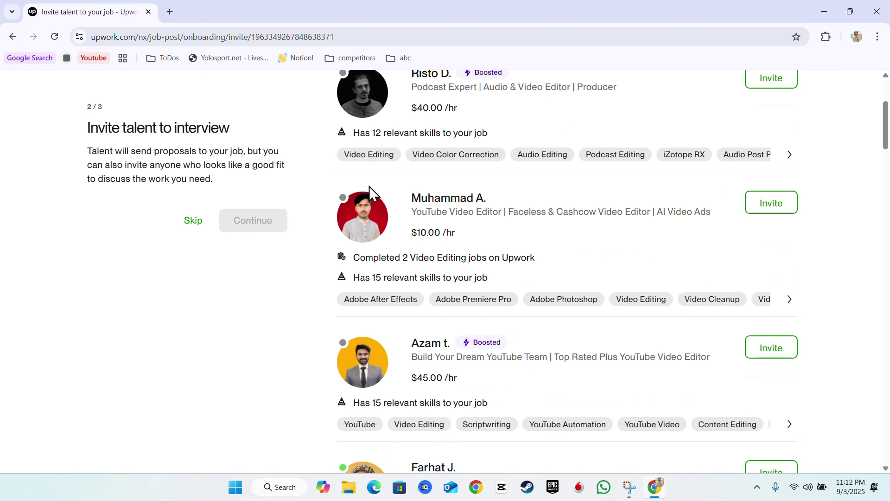
{"action": "scroll", "coordinate": [767, 230], "scroll_direction": "down", "scroll_amount": 6}
{"action": "scroll", "coordinate": [612, 241], "scroll_direction": "up", "scroll_amount": 10}
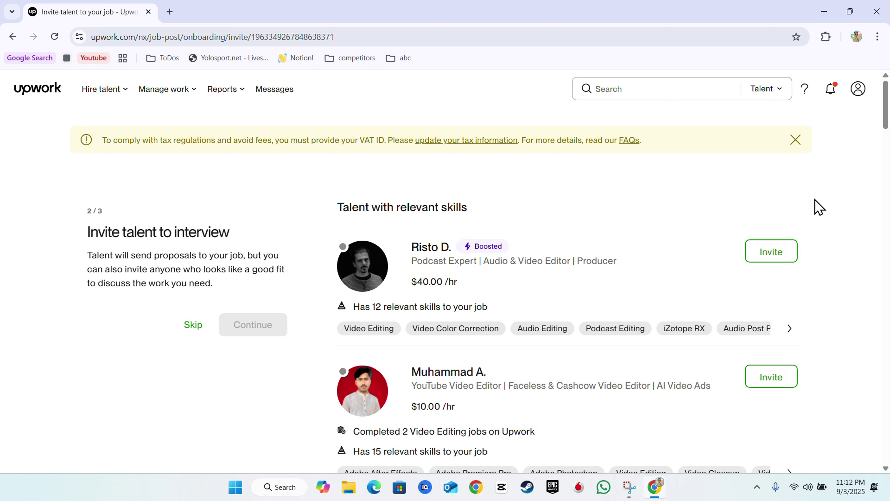